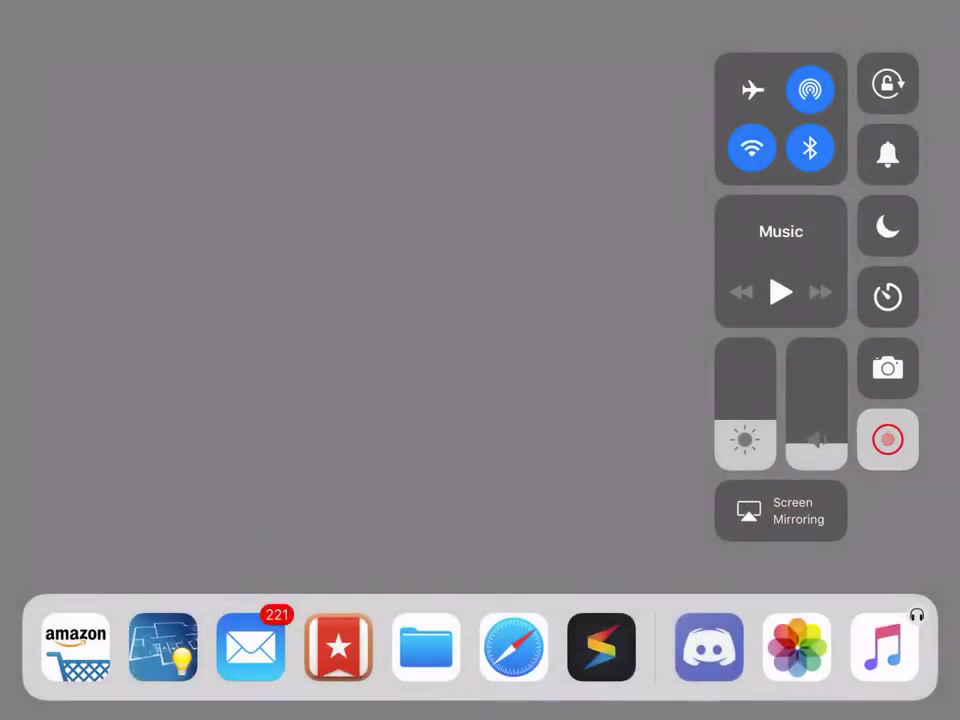
- Start an iOS screen recording with microphone audio on, then launch Discord from the dock
left_click(887, 439)
left_click(709, 647)
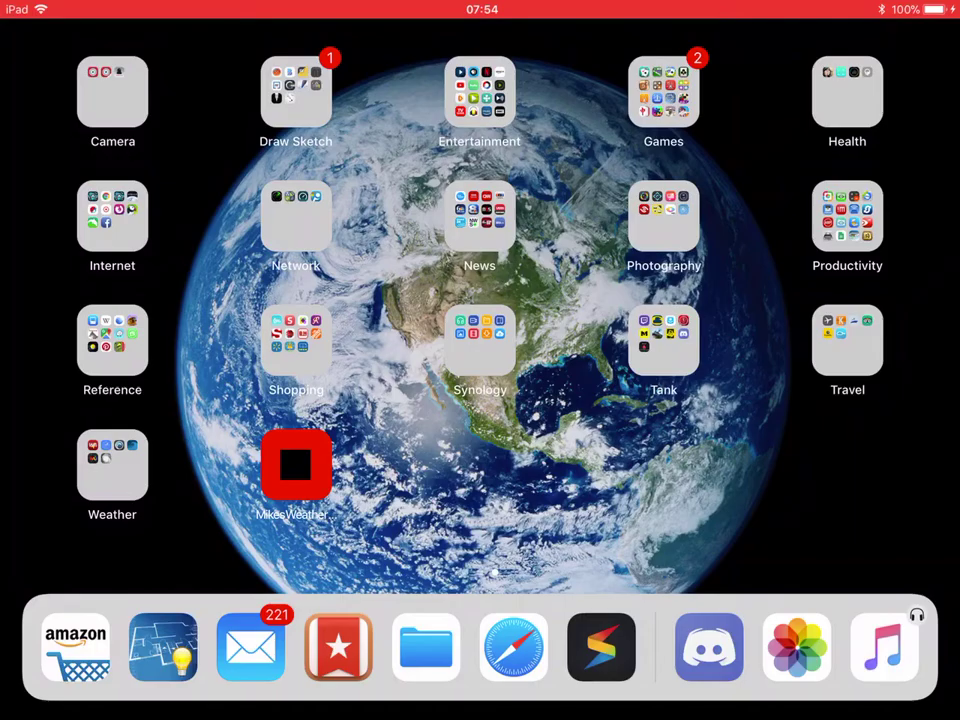
- Open #edu-videos-basic in the Looney Tooners server, then go to the home screen
left_click(663, 340)
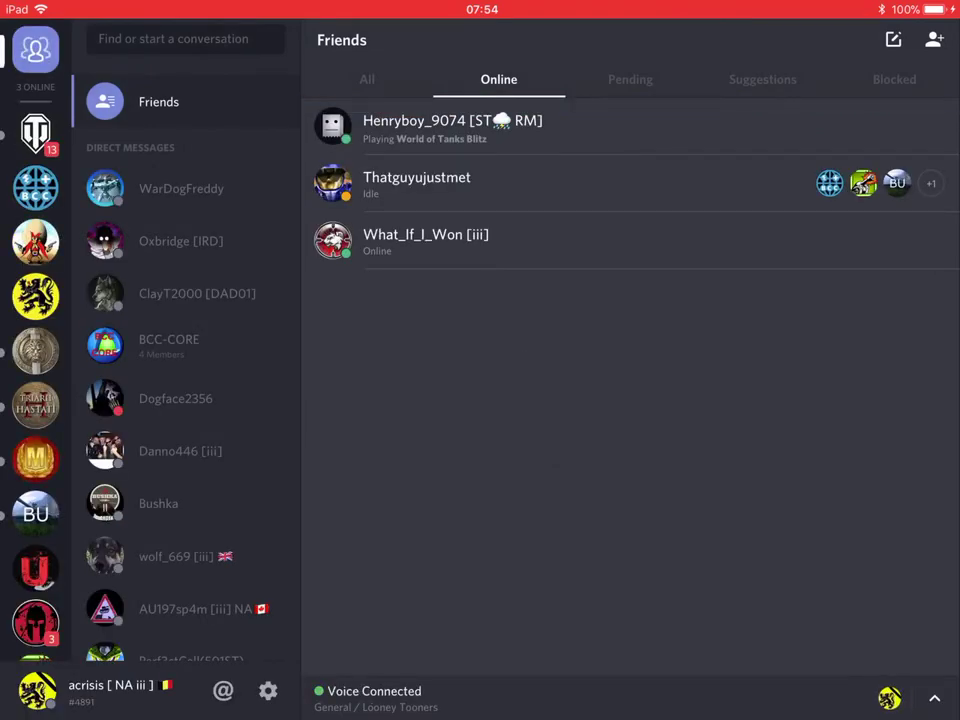
left_click(35, 241)
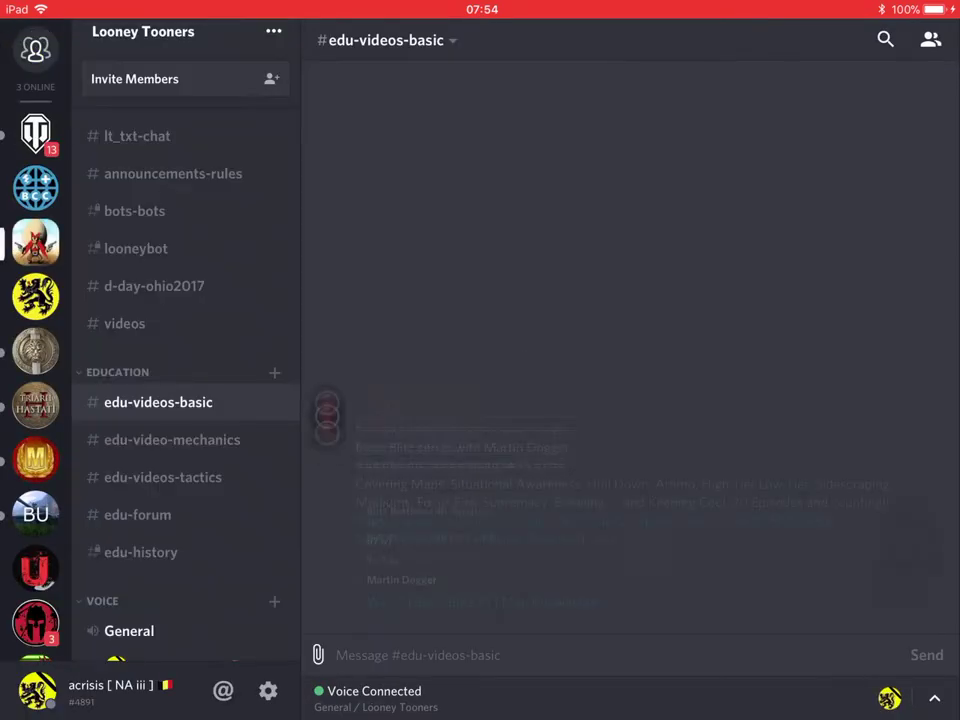
scroll(185, 400, "down", 3)
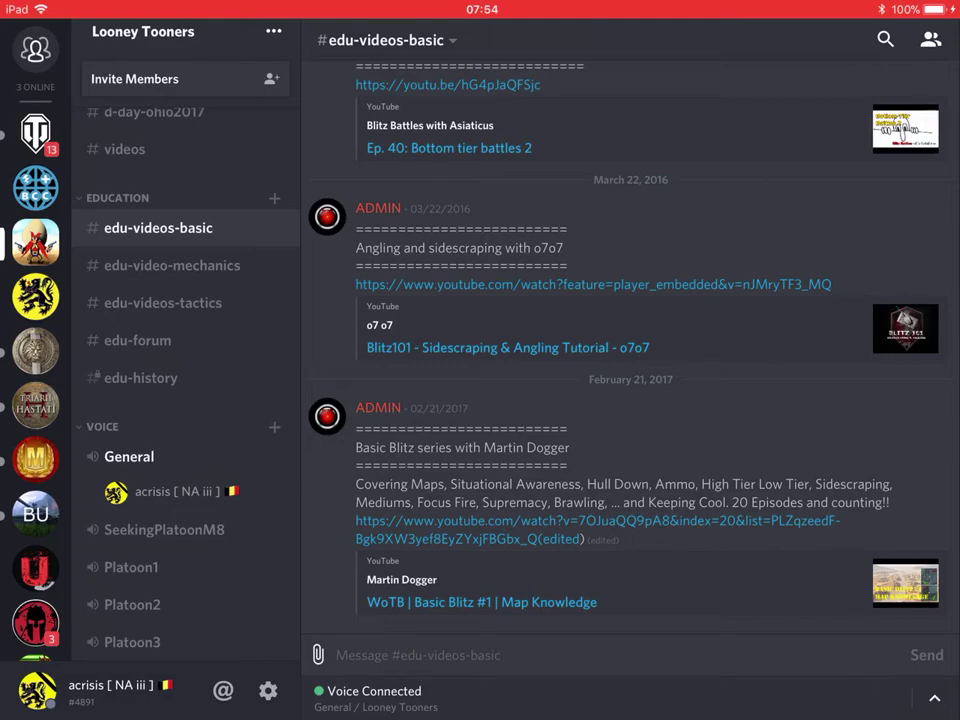
key("super+h")
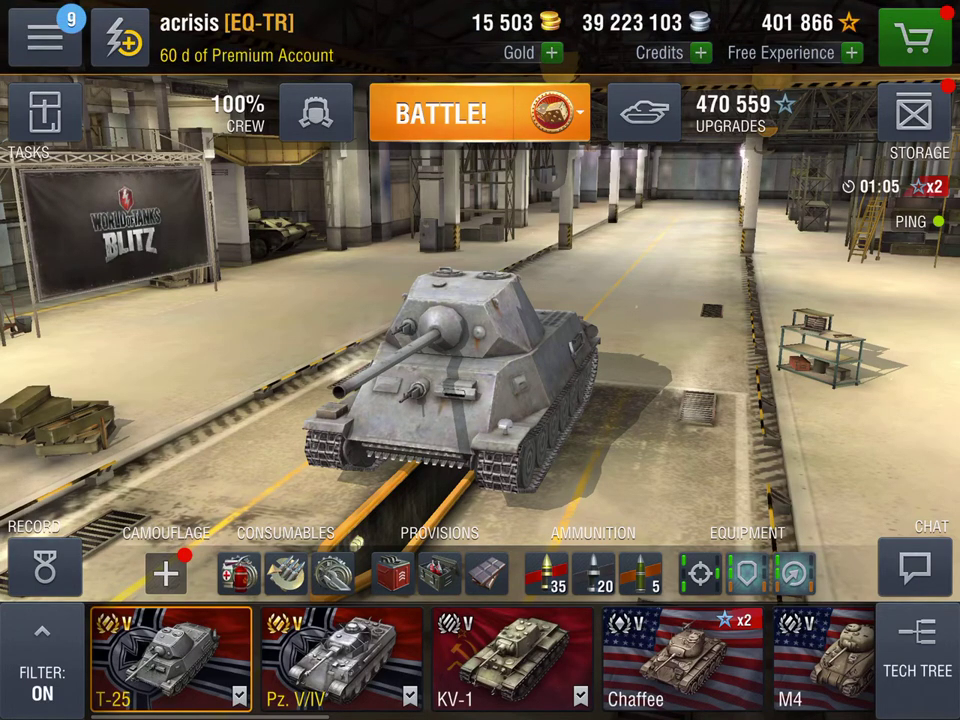
- Drag the Volume slider in the OTHER settings from 50% to 35% and return to the garage
left_click(45, 38)
left_click(86, 645)
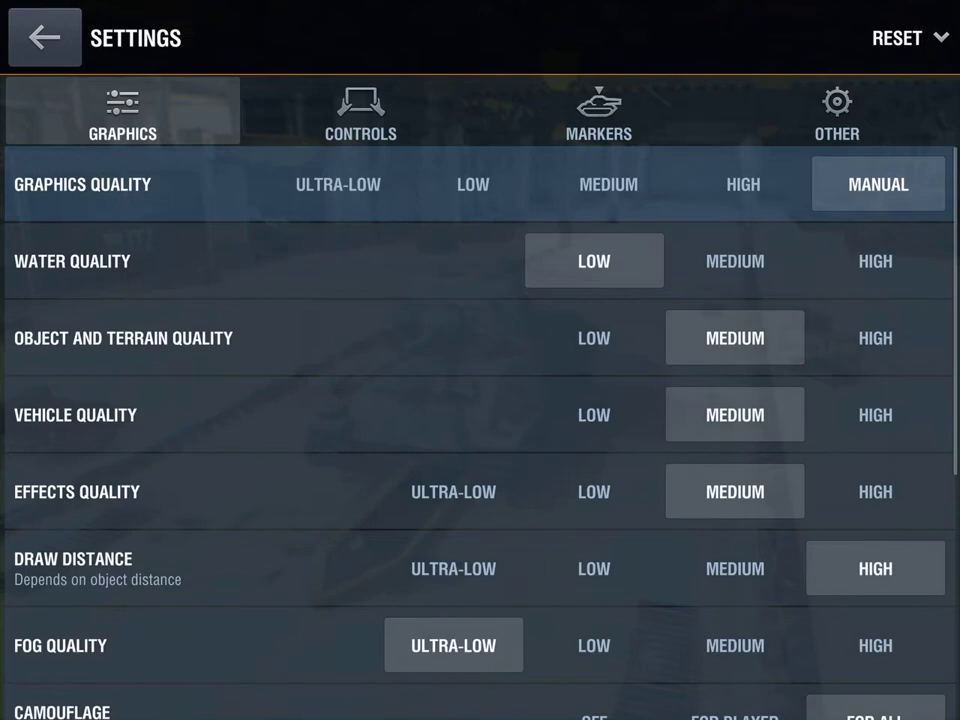
left_click(837, 115)
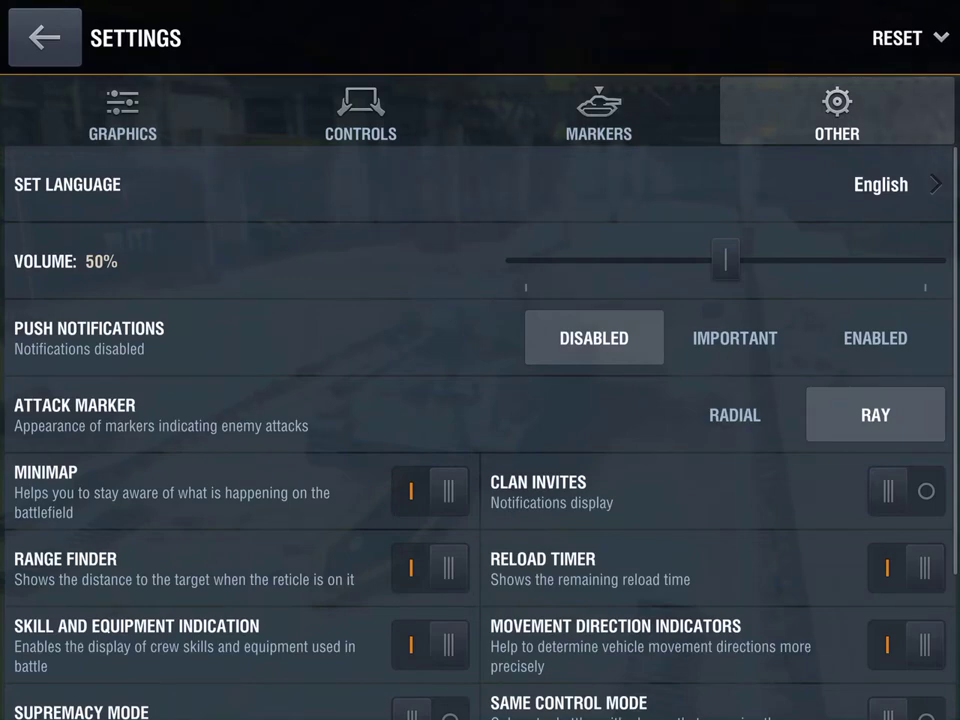
left_click_drag(725, 261, 664, 261)
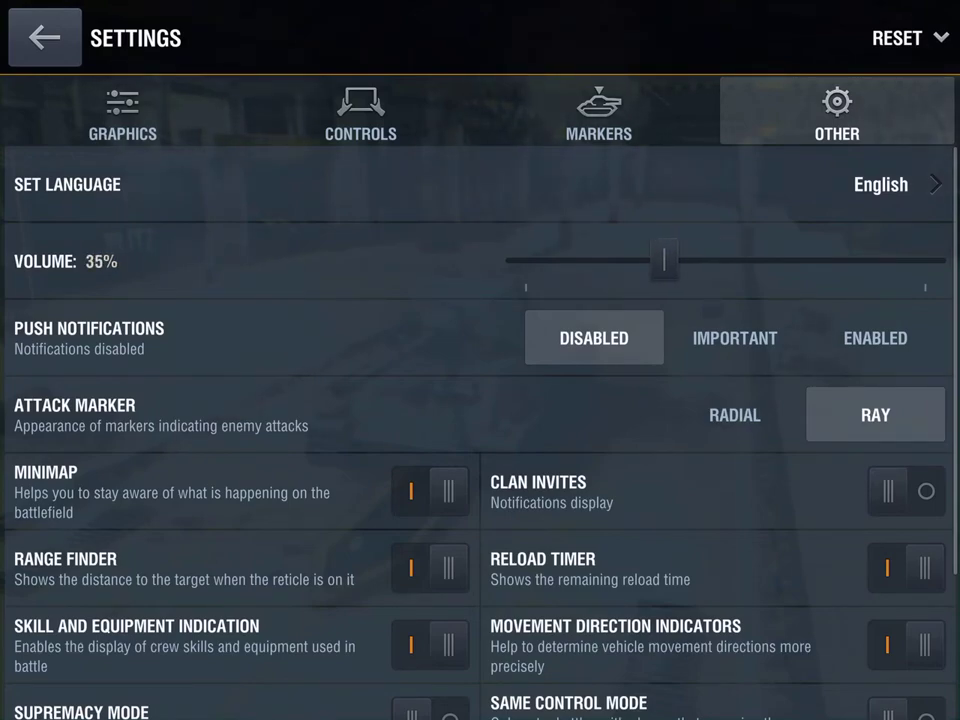
left_click(44, 37)
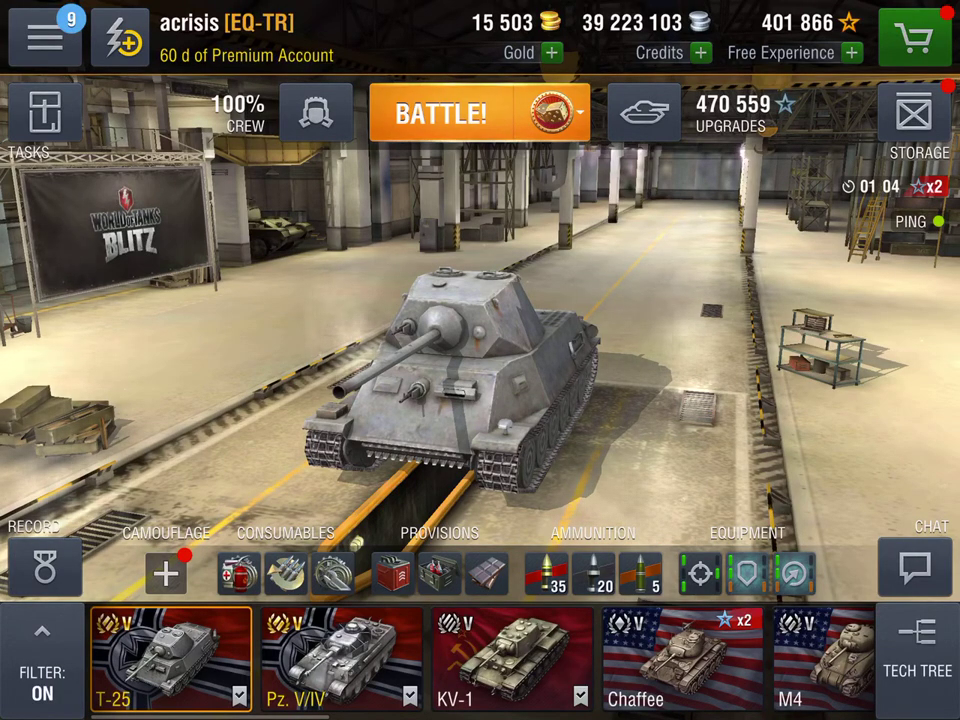
left_click(44, 37)
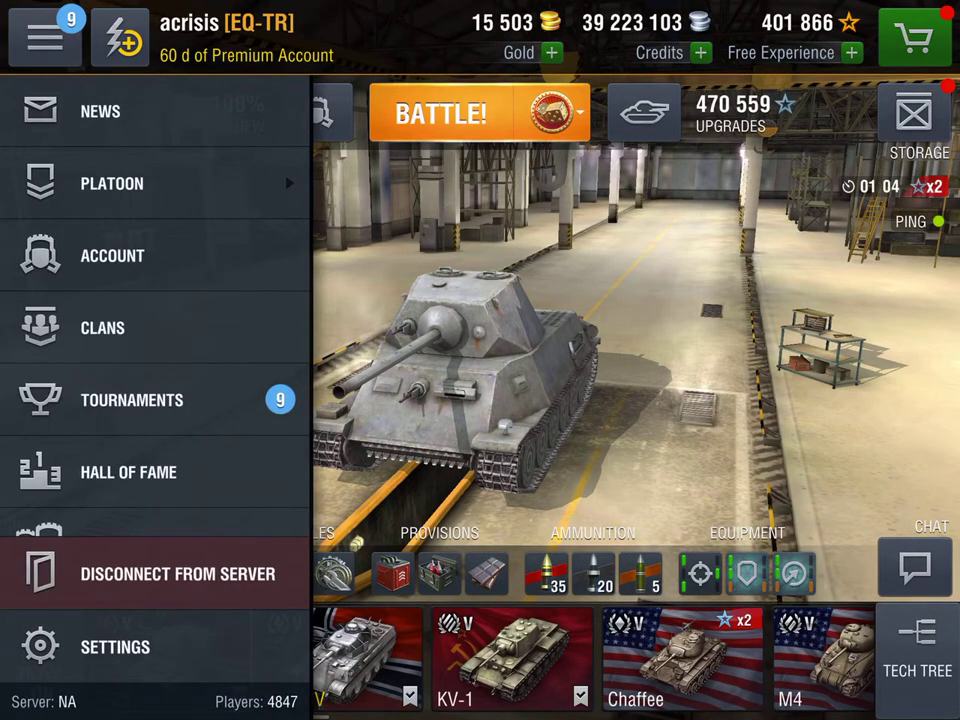
scroll(155, 330, "down", 3)
- Create a default training room, mark yourself ready, and launch the Rockfield Supremacy battle
left_click(139, 365)
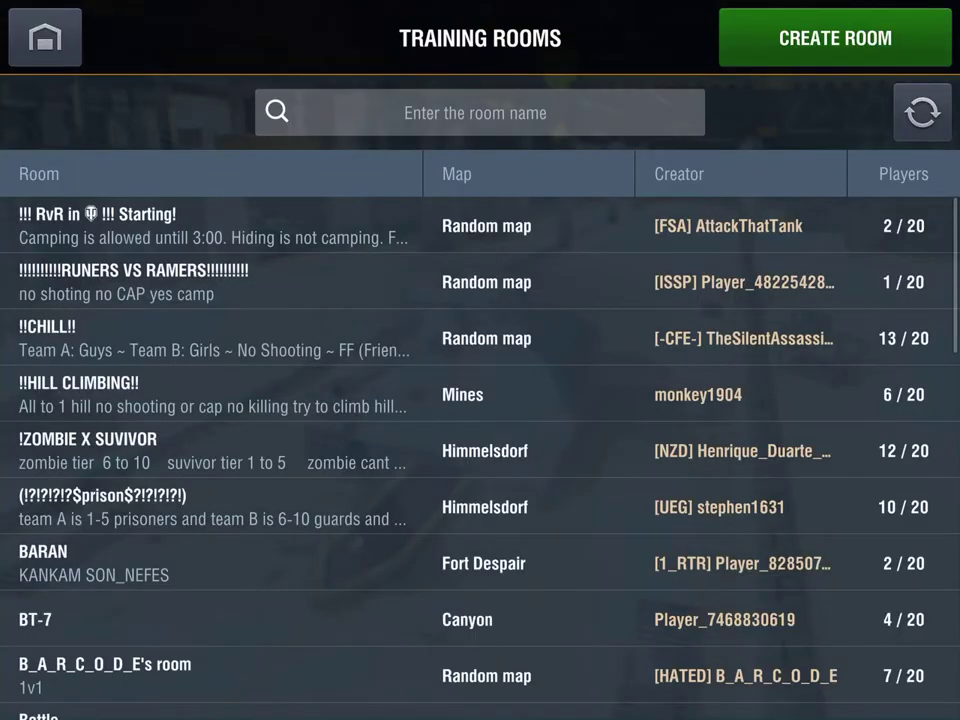
left_click(835, 37)
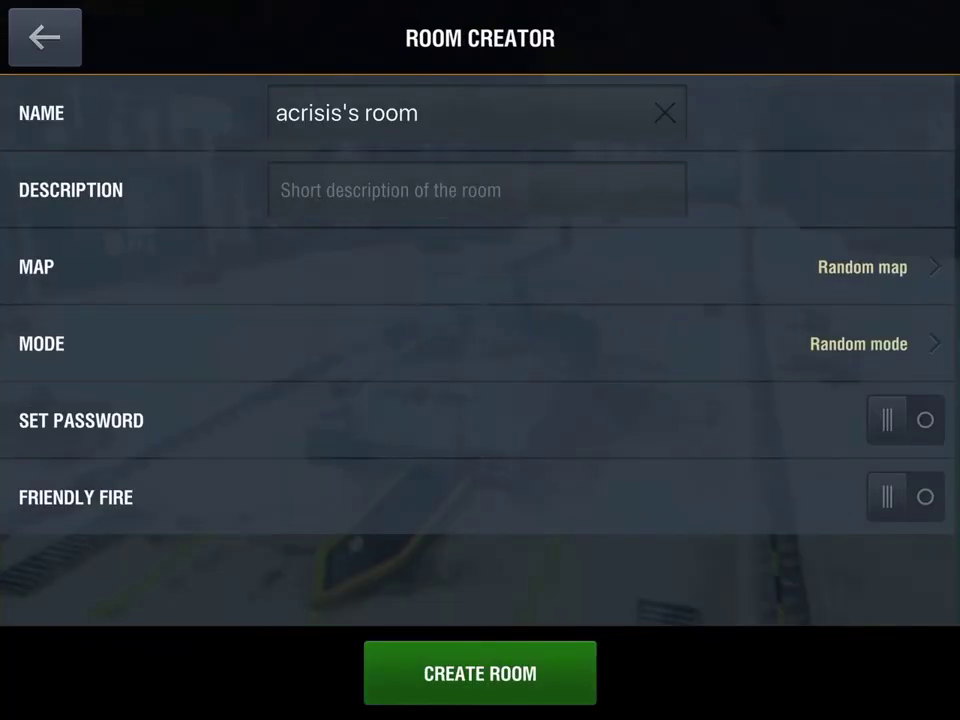
left_click(480, 673)
left_click(817, 676)
left_click(862, 38)
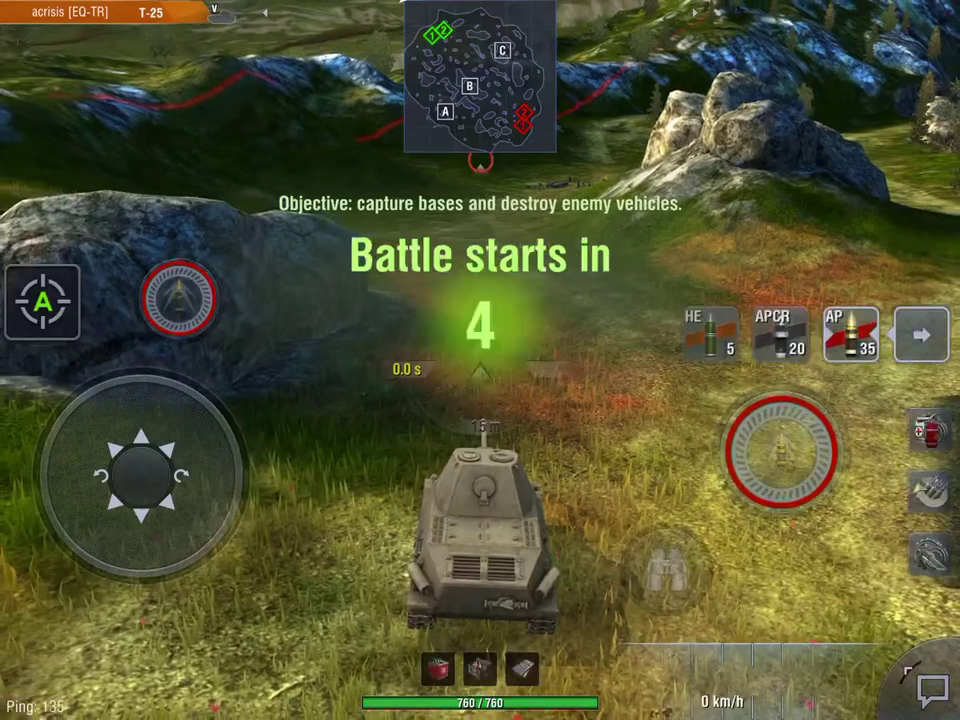
- Drive the T-25 to base C using a speed consumable, fire three shots, then open the app switcher
key("w")
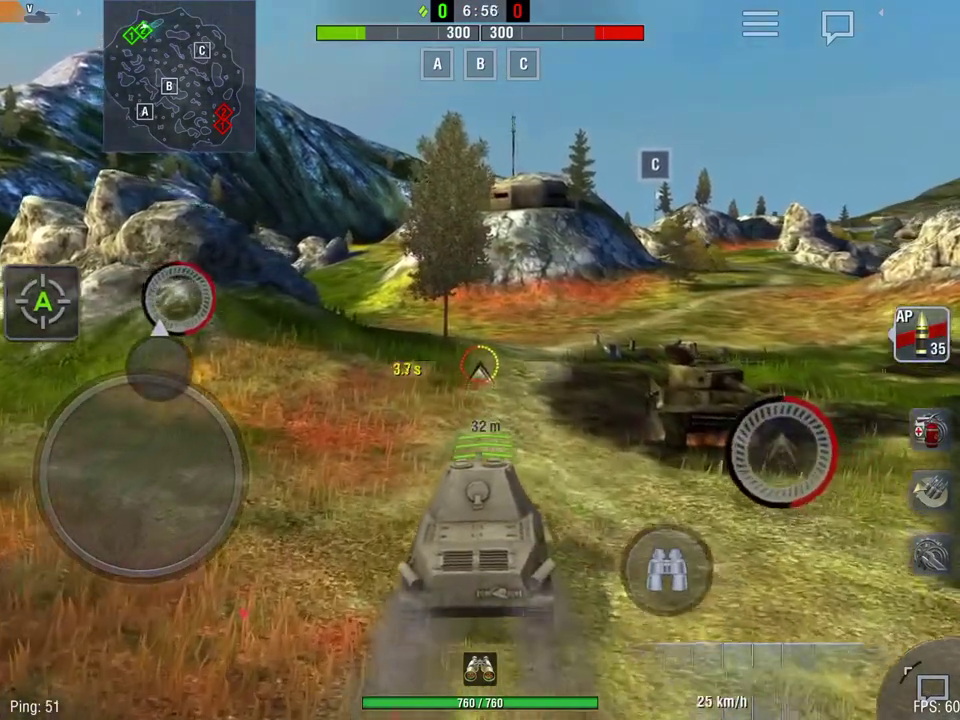
key("2")
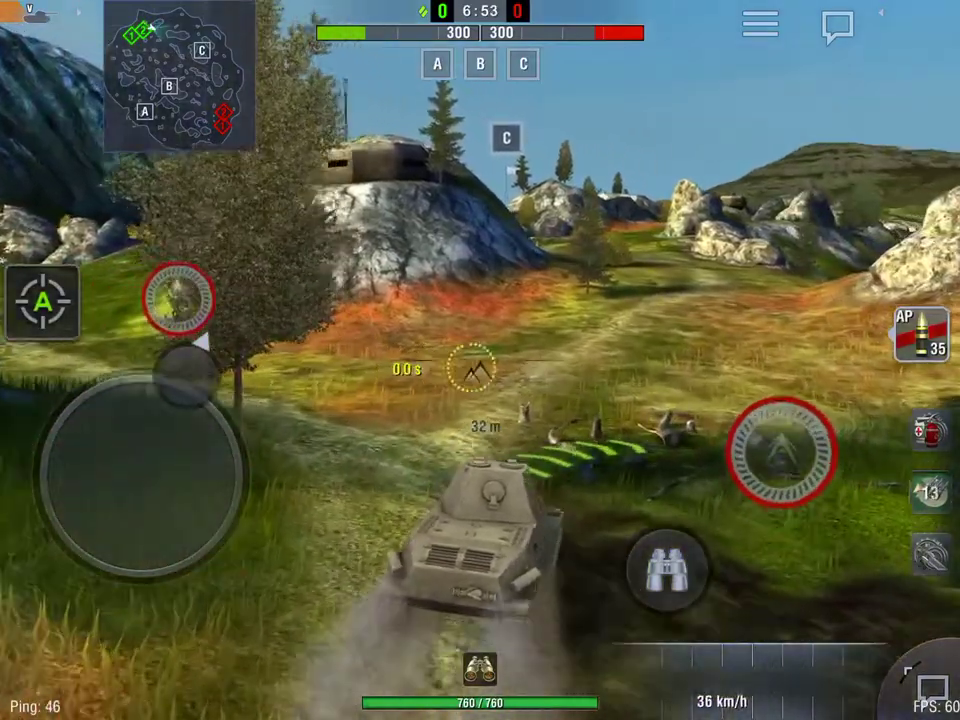
left_click(781, 450)
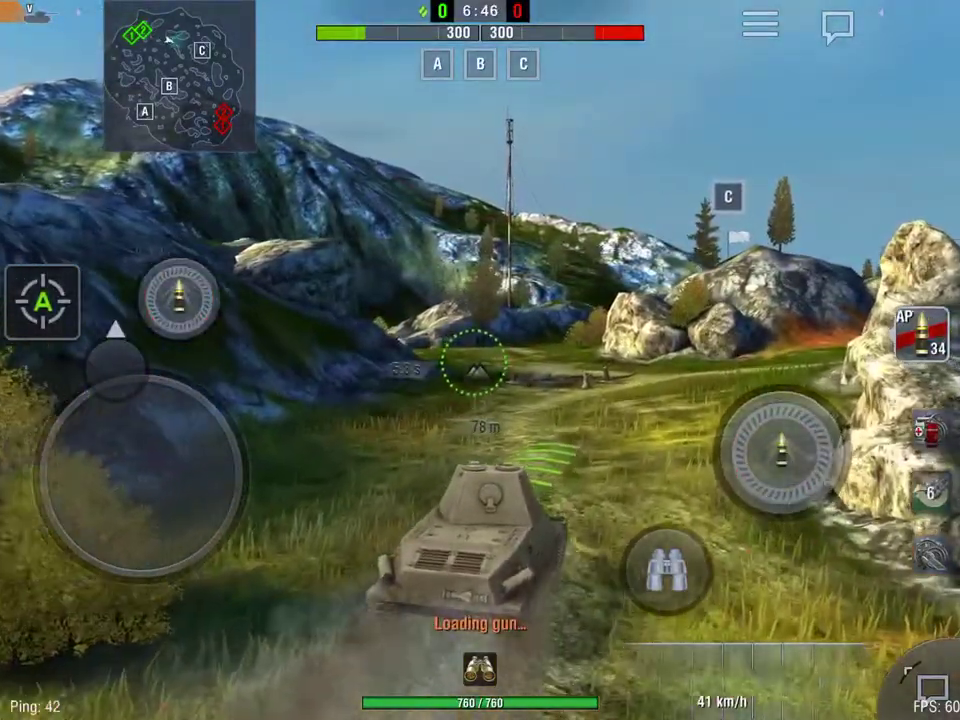
left_click(781, 450)
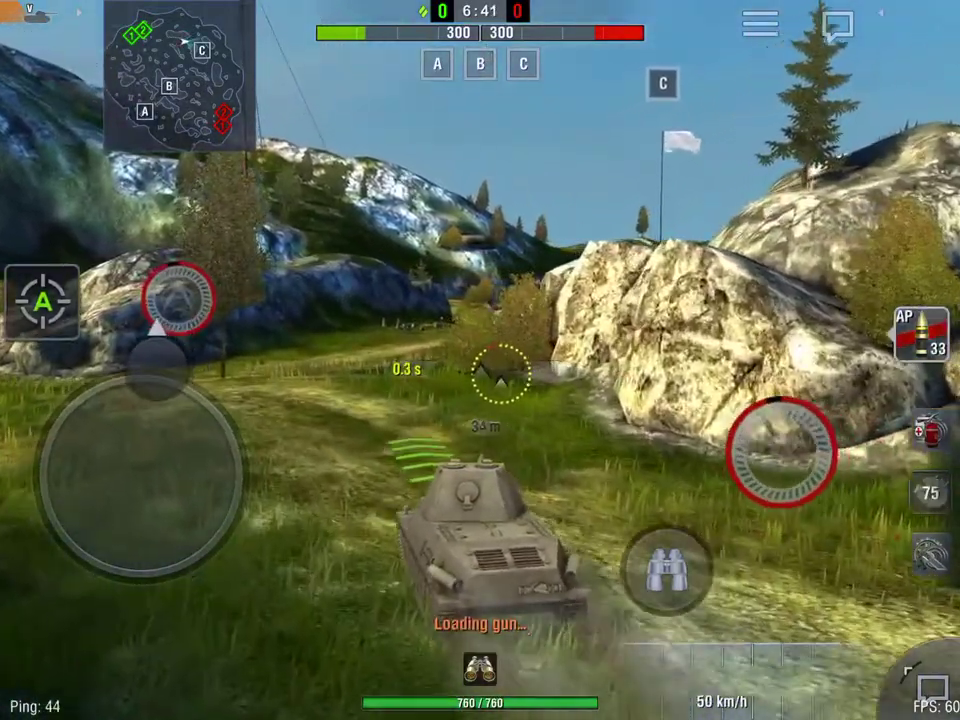
left_click(781, 450)
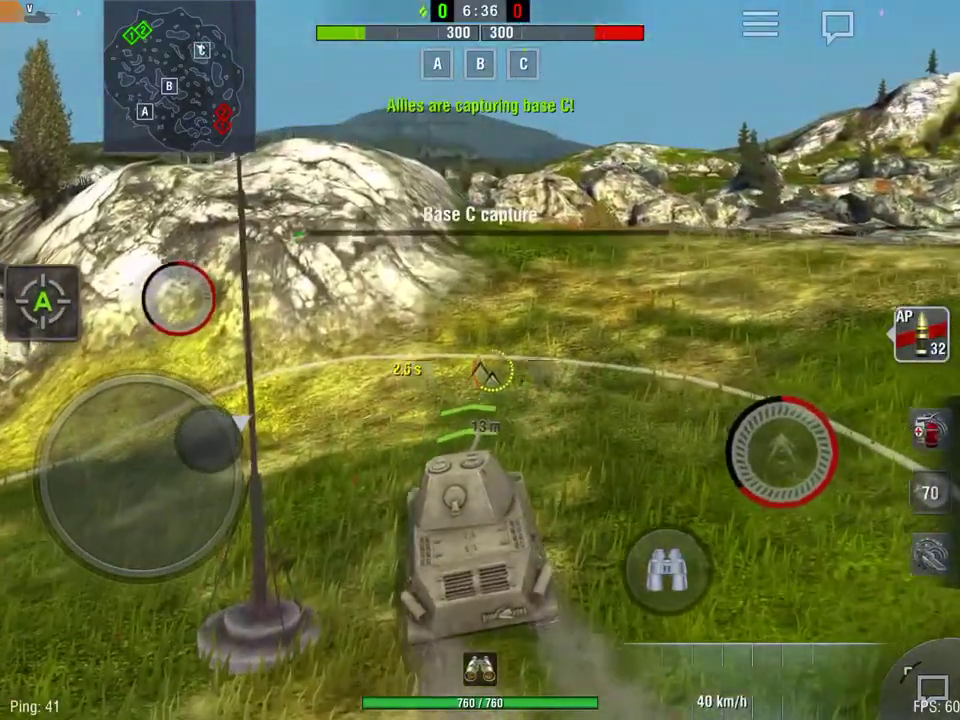
mouse_move(208, 437)
left_mouse_down()
mouse_move(122, 476)
mouse_move(55, 442)
mouse_move(214, 439)
mouse_move(218, 462)
mouse_move(144, 467)
mouse_move(112, 497)
mouse_move(141, 467)
left_mouse_up()
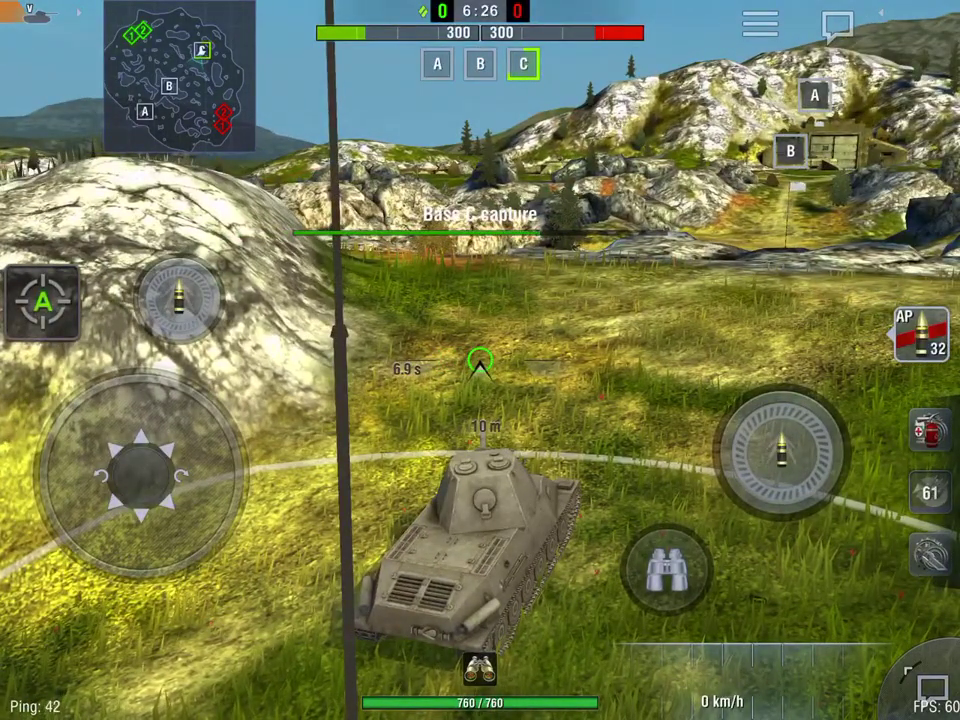
left_click_drag(480, 715, 480, 400)
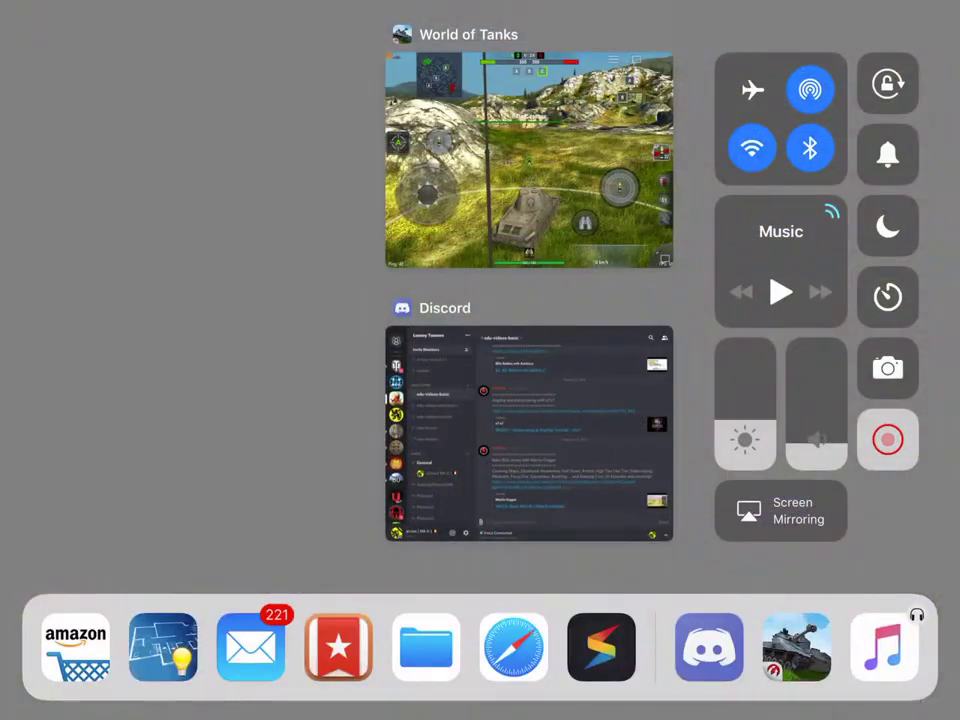